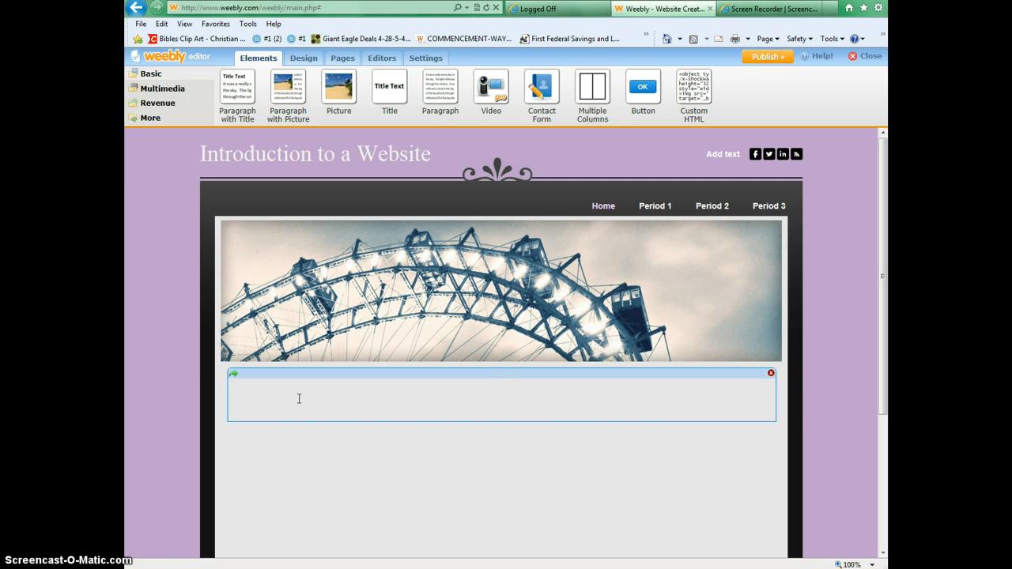
- Add a Paragraph with Title element under the header image, titled "Welcome" with the text "Welcome to this website tutorial."
click(569, 431)
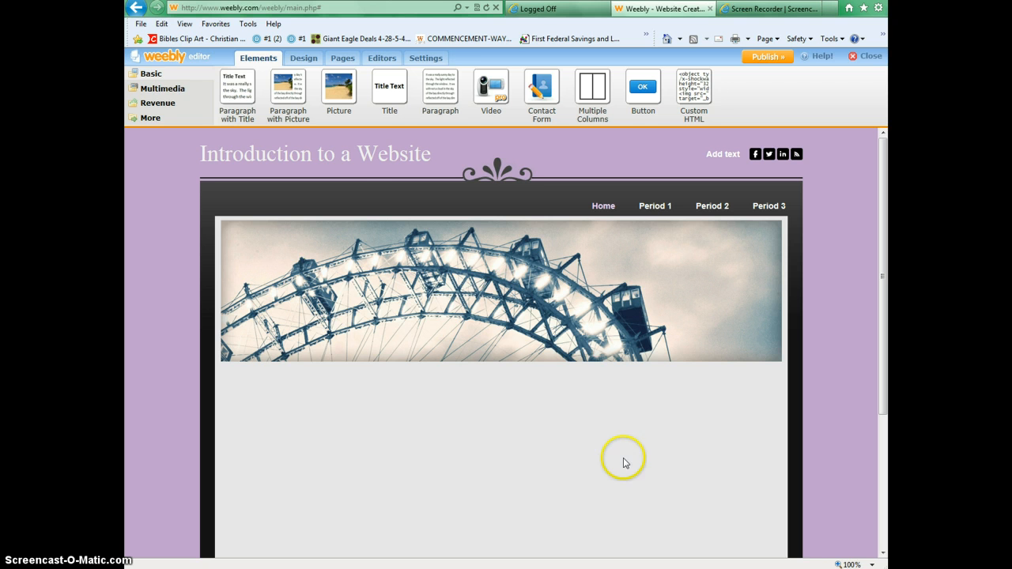
drag(245, 93, 281, 397)
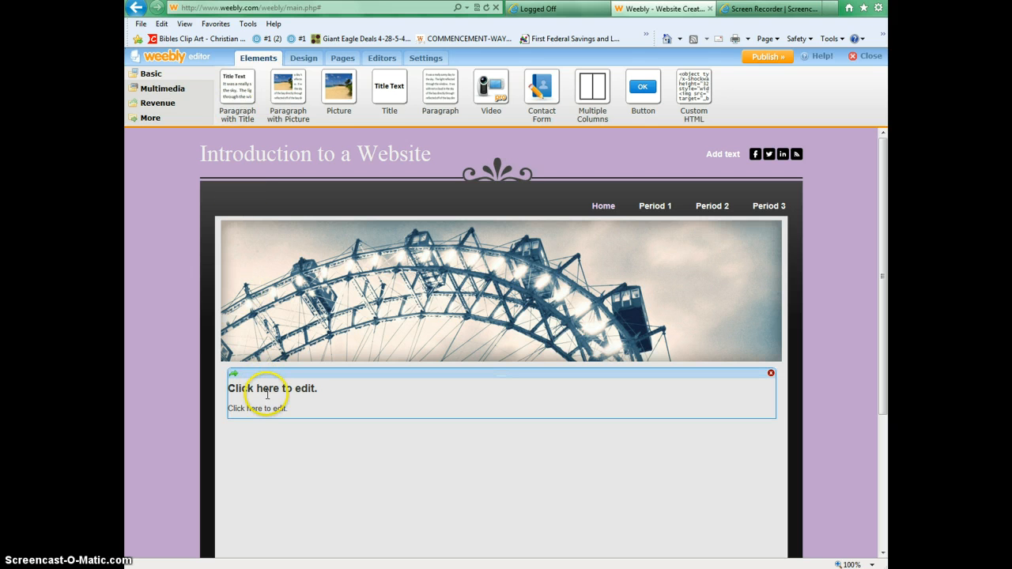
click(317, 387)
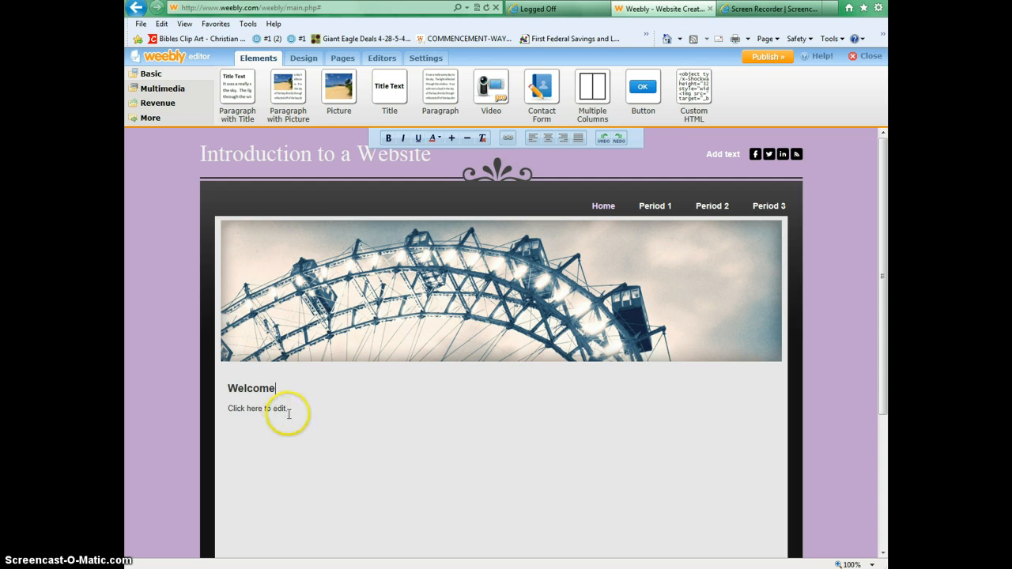
click(265, 408)
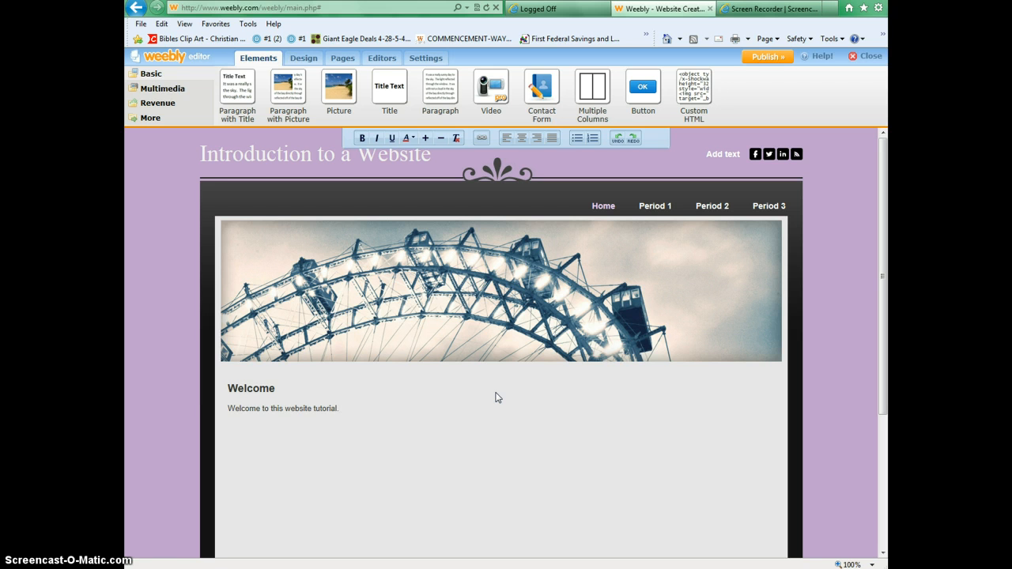
click(343, 408)
click(325, 400)
- Publish the website, view the live page at introductiontoawebsite.weebly.com, and return to the editor with the publish message closed
click(766, 58)
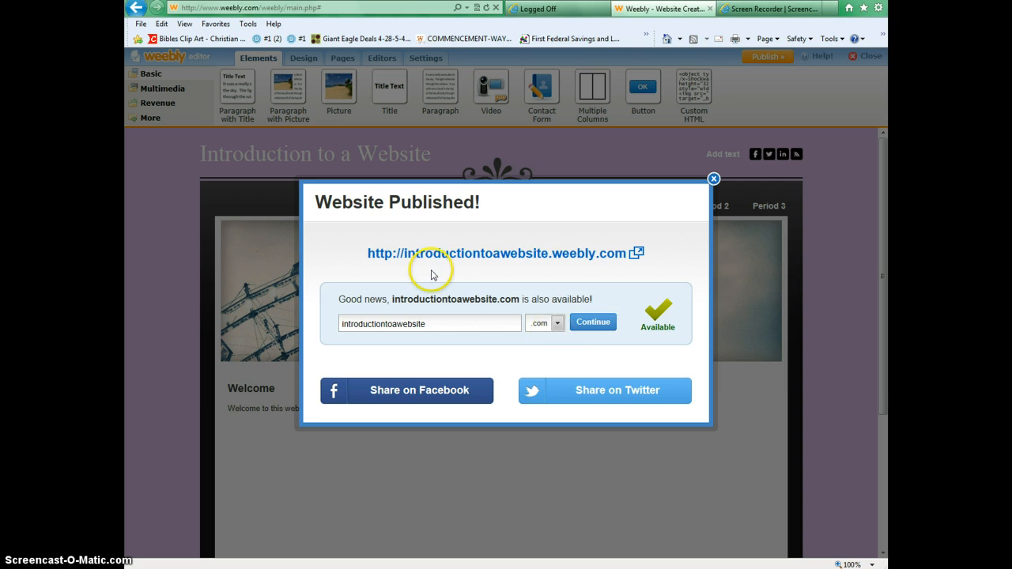
click(463, 253)
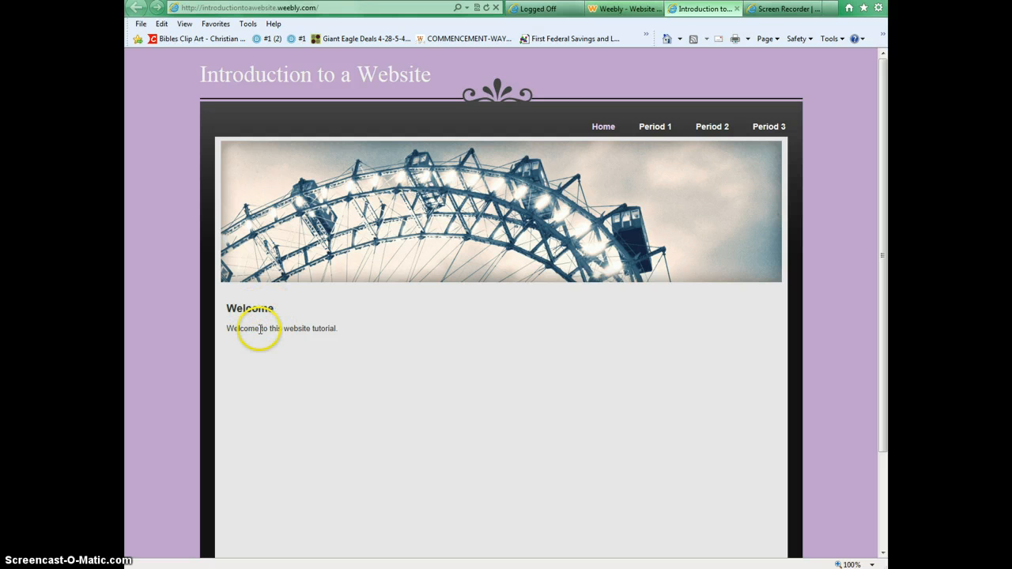
click(621, 11)
click(713, 181)
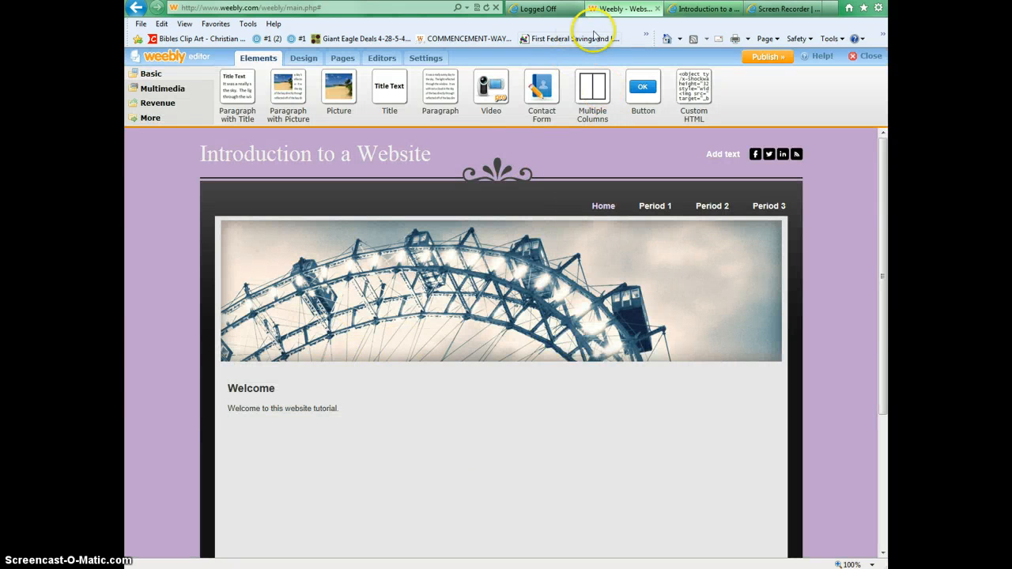
- Color the "Welcome to this website tutorial." paragraph text purple (#6600CC)
click(345, 406)
drag(339, 408, 234, 412)
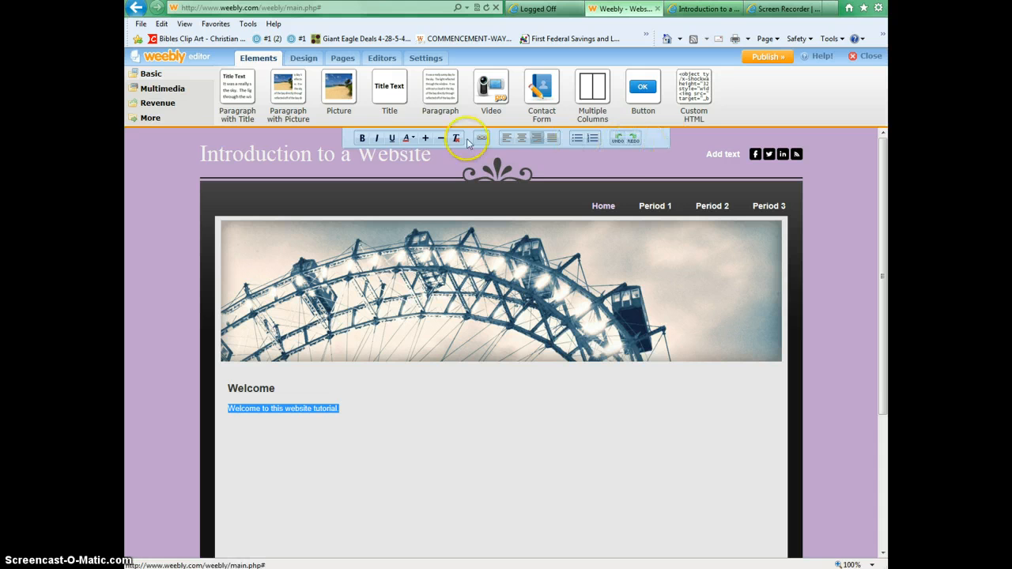
click(410, 140)
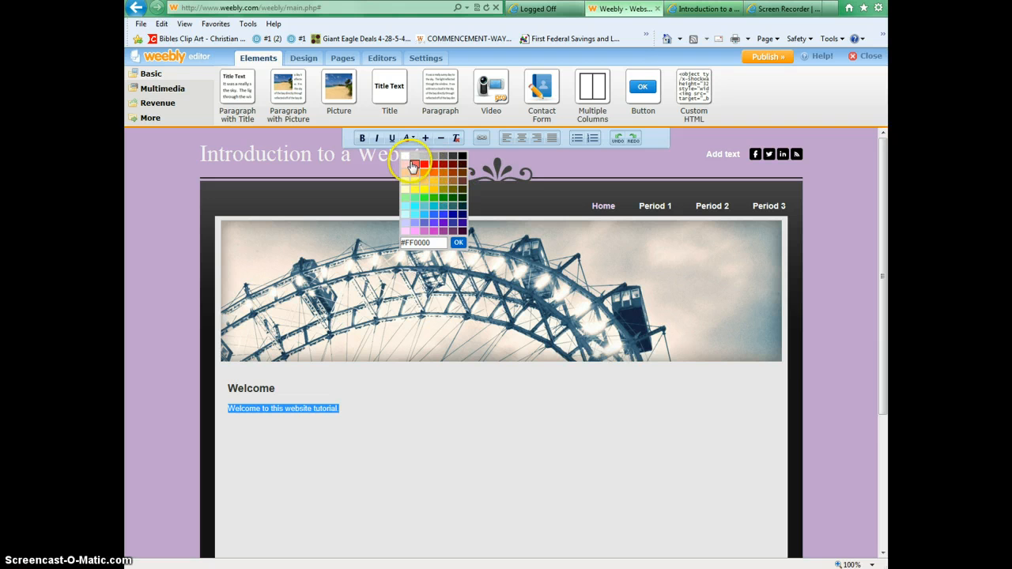
click(443, 219)
- Color the "Welcome" heading dark purple (#330099) and increase its font size by one step
click(283, 388)
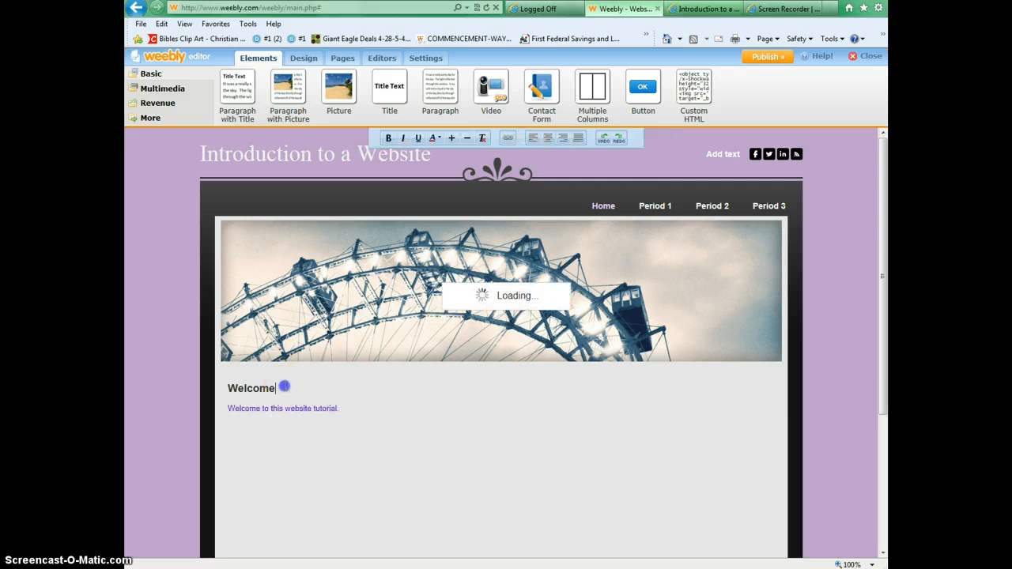
drag(283, 388, 207, 387)
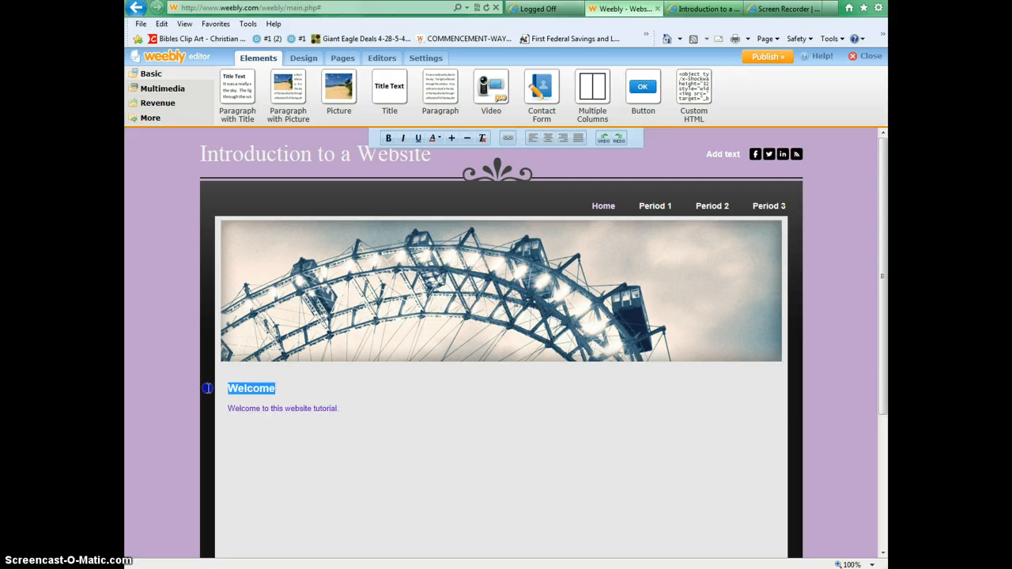
click(440, 140)
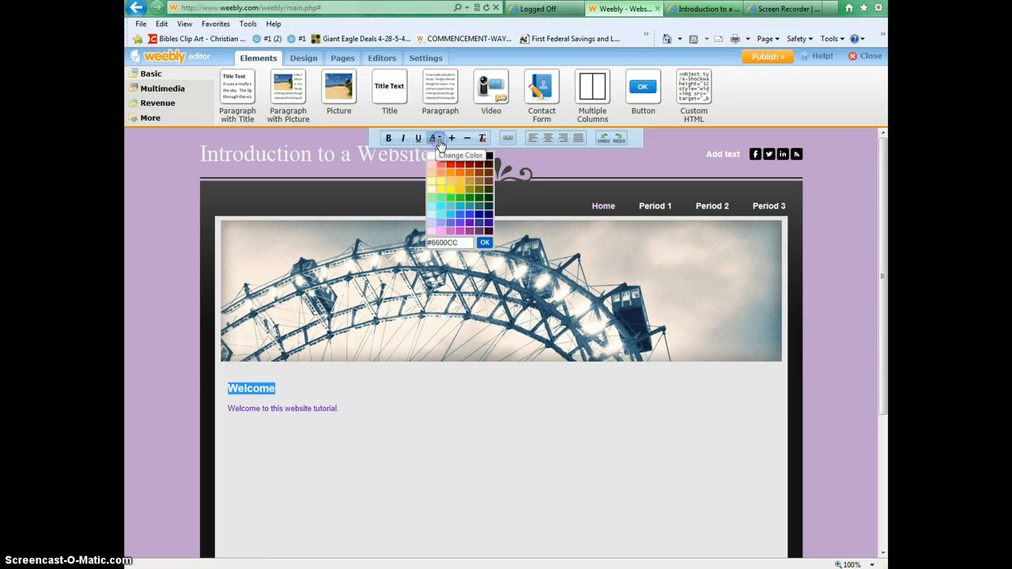
click(486, 222)
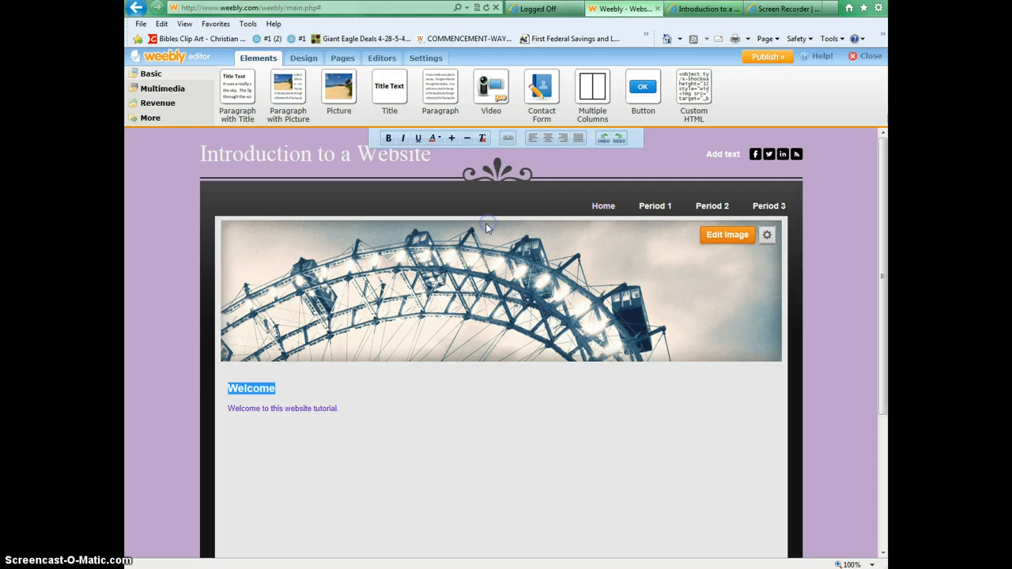
click(452, 139)
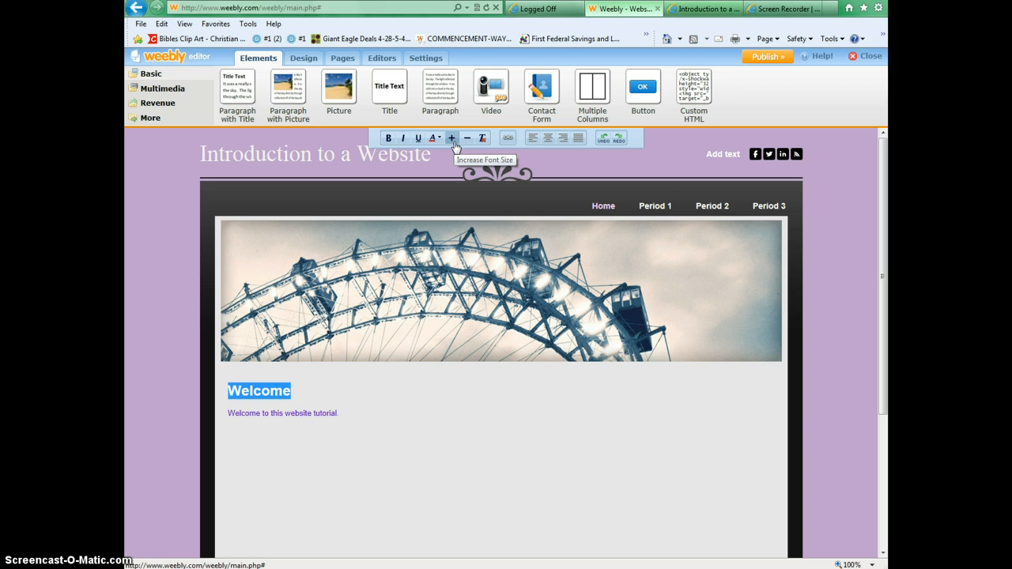
click(388, 142)
click(404, 143)
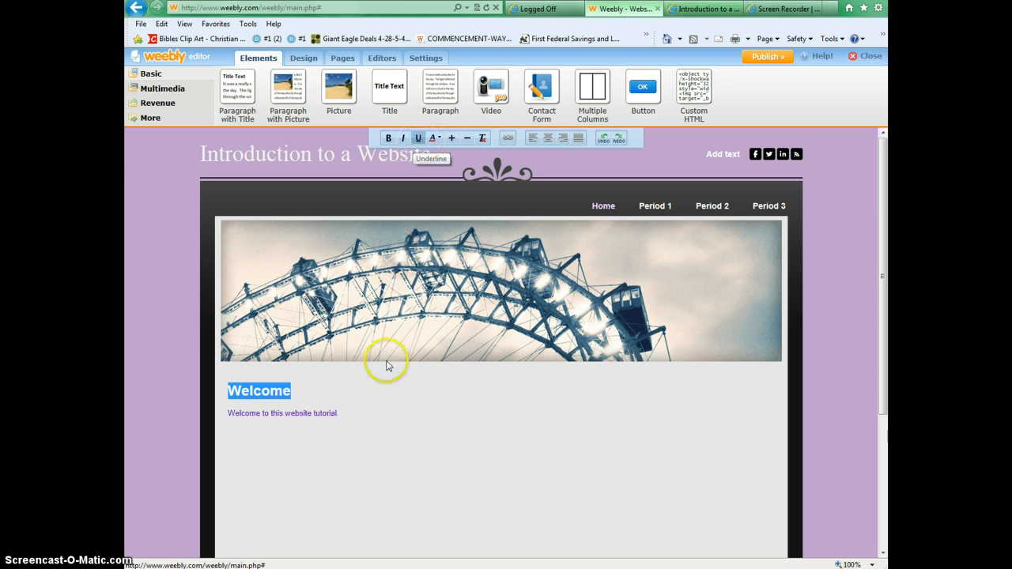
click(346, 402)
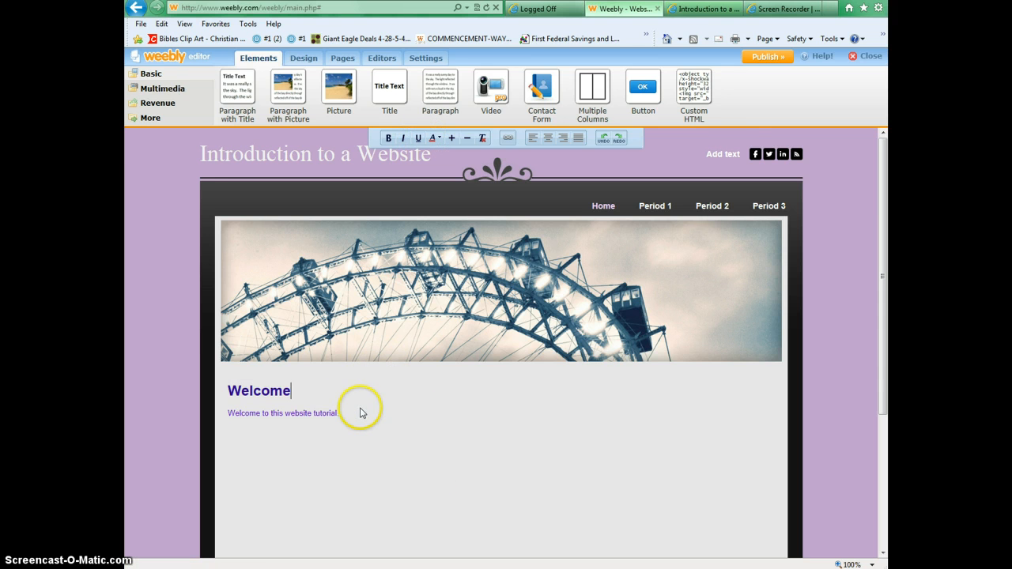
- Republish the site with the recolored text, check the live page, and return to the editor with the publish message closed
mouse_move(710, 249)
click(766, 57)
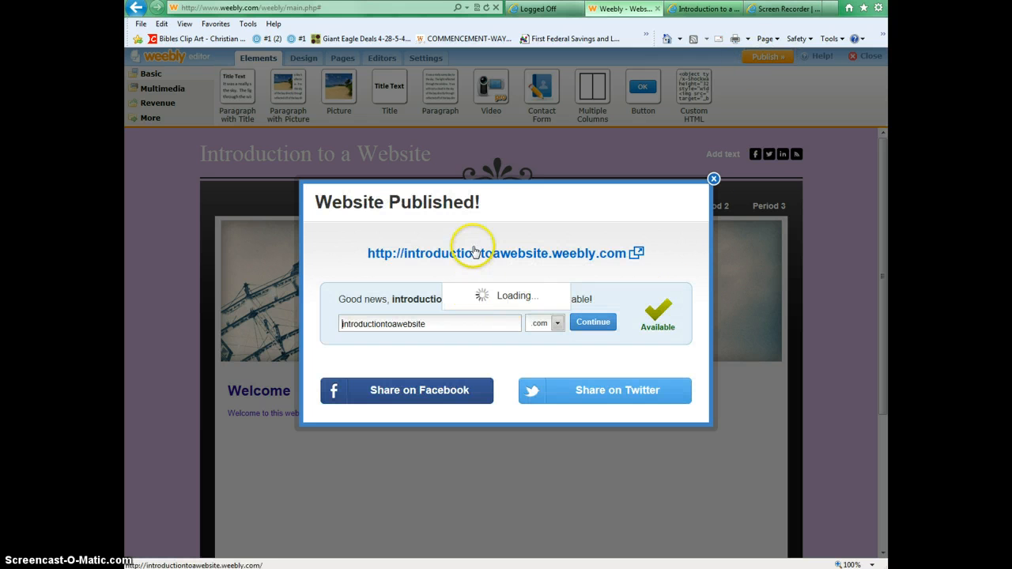
click(467, 254)
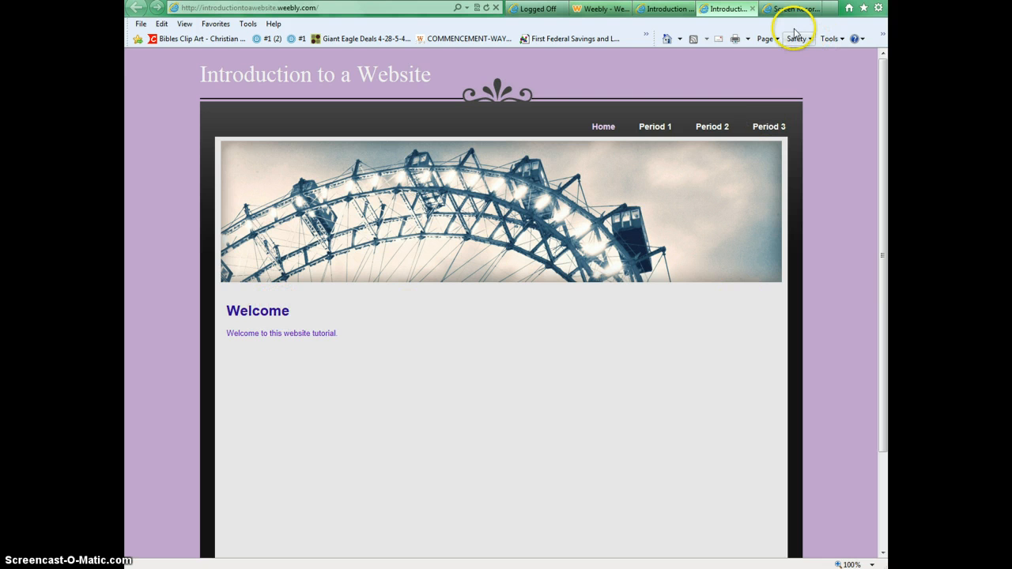
click(601, 9)
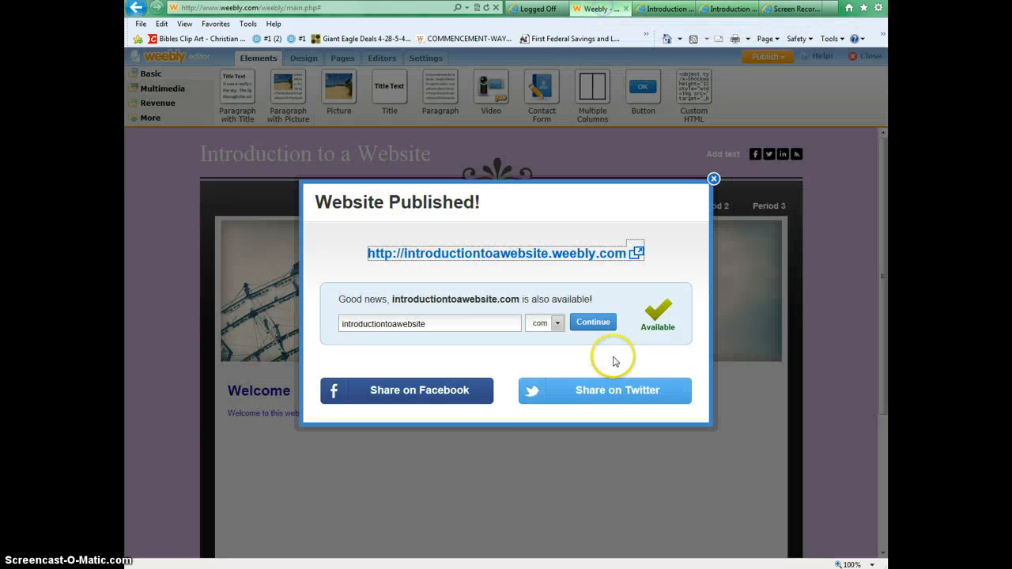
click(713, 180)
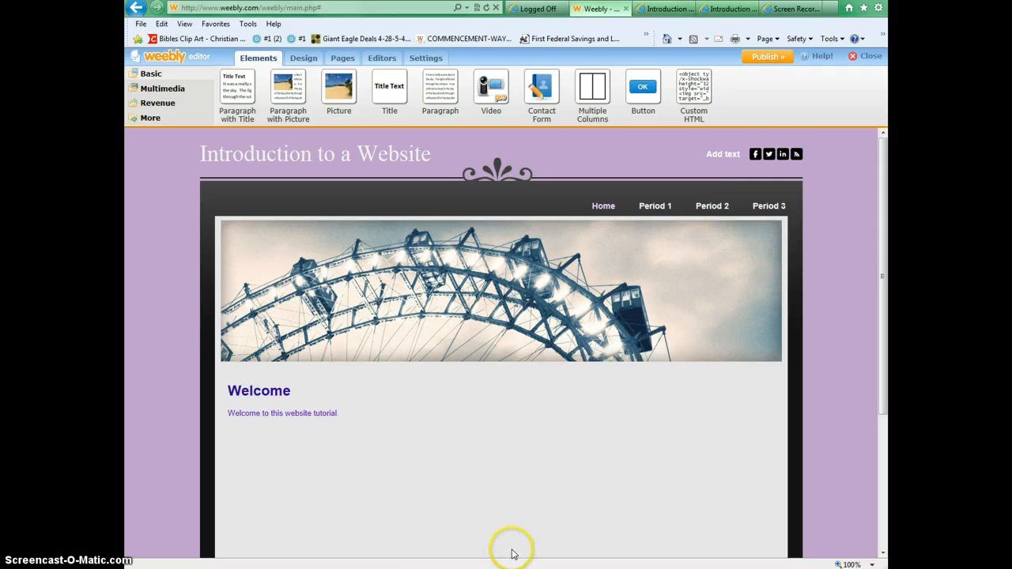
click(334, 436)
text(.)
click(399, 494)
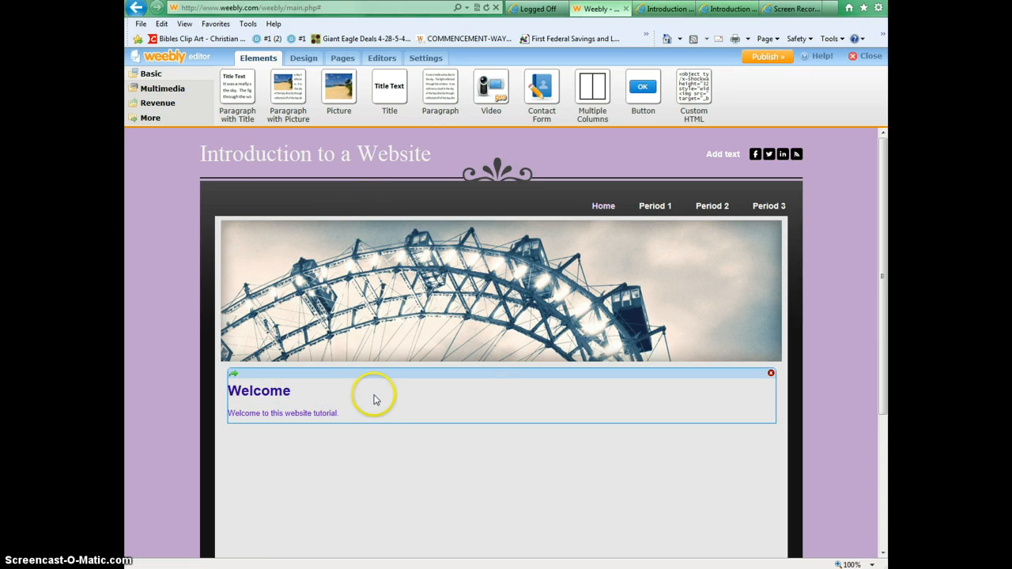
- Add a Title element below the welcome paragraph reading "Items Included on the Website"
drag(389, 87, 290, 440)
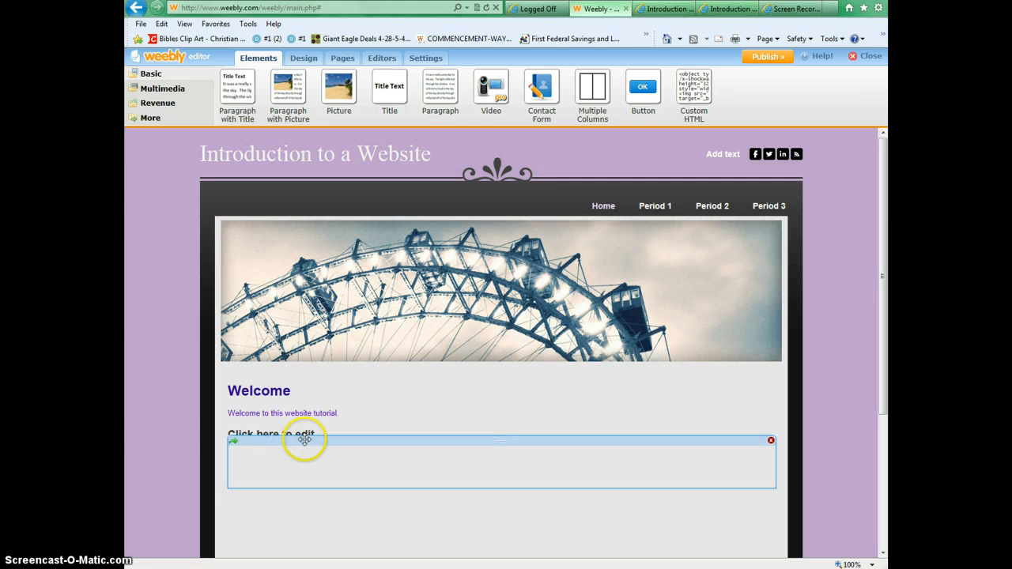
click(308, 433)
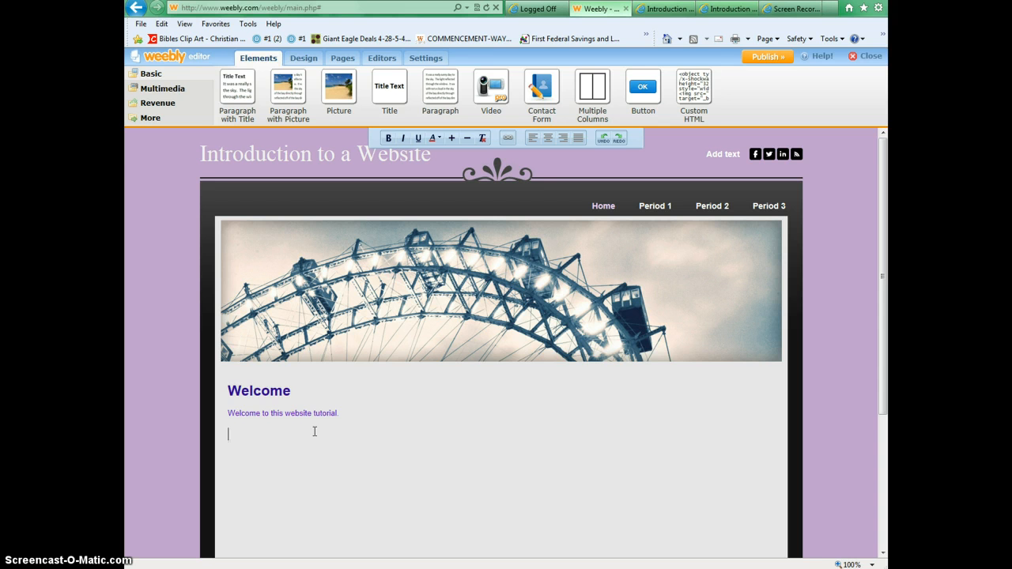
text(Items included on the Website)
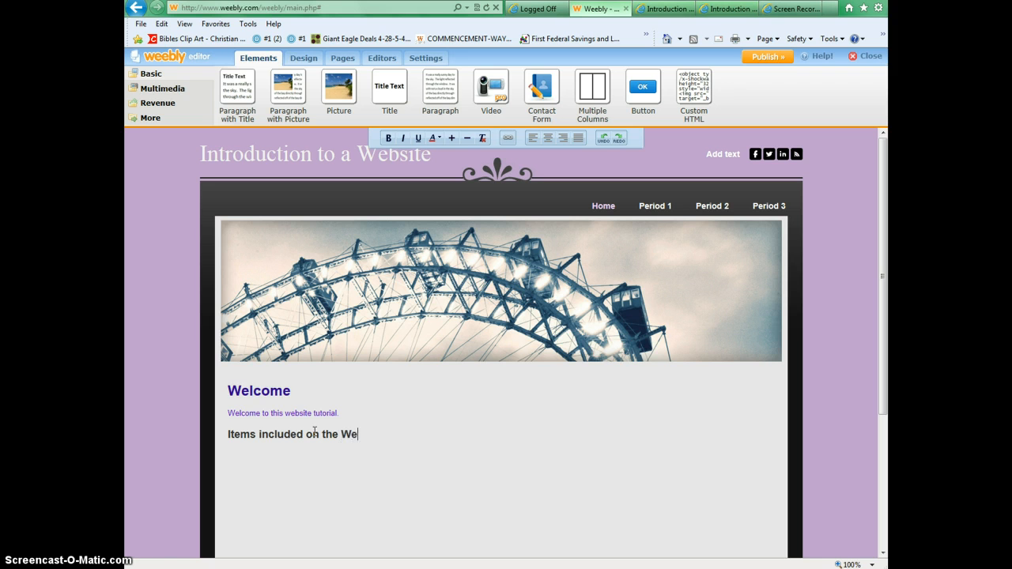
click(258, 433)
key(Delete)
text(I)
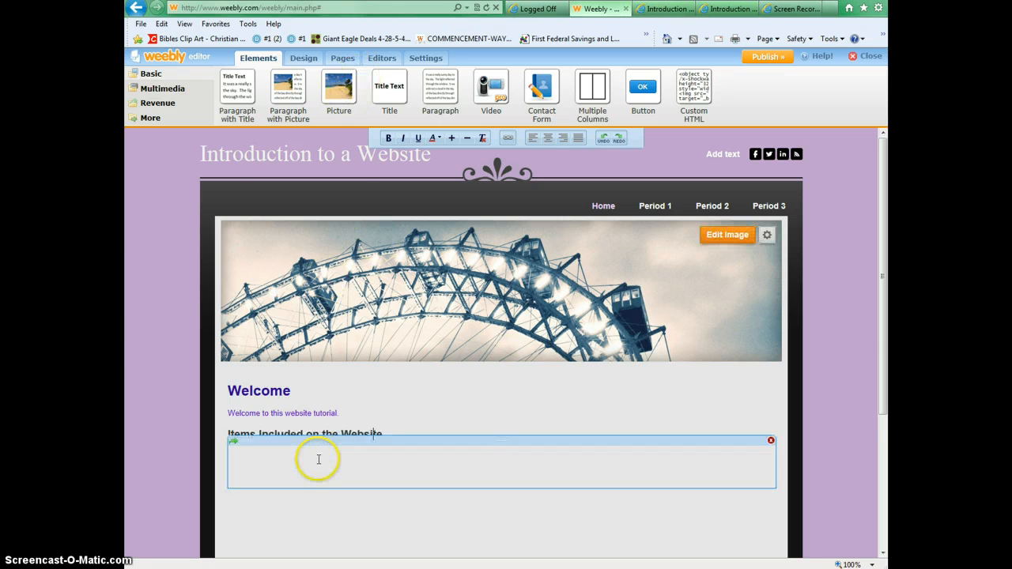
- Try right and center alignment on the "Items Included on the Website" heading and set it to full alignment
drag(389, 434, 237, 437)
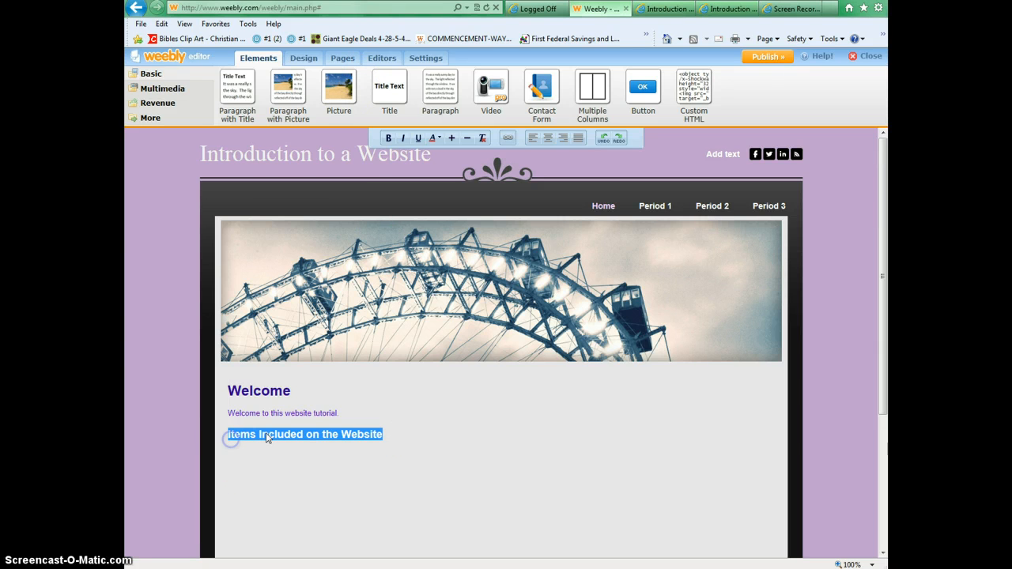
click(440, 138)
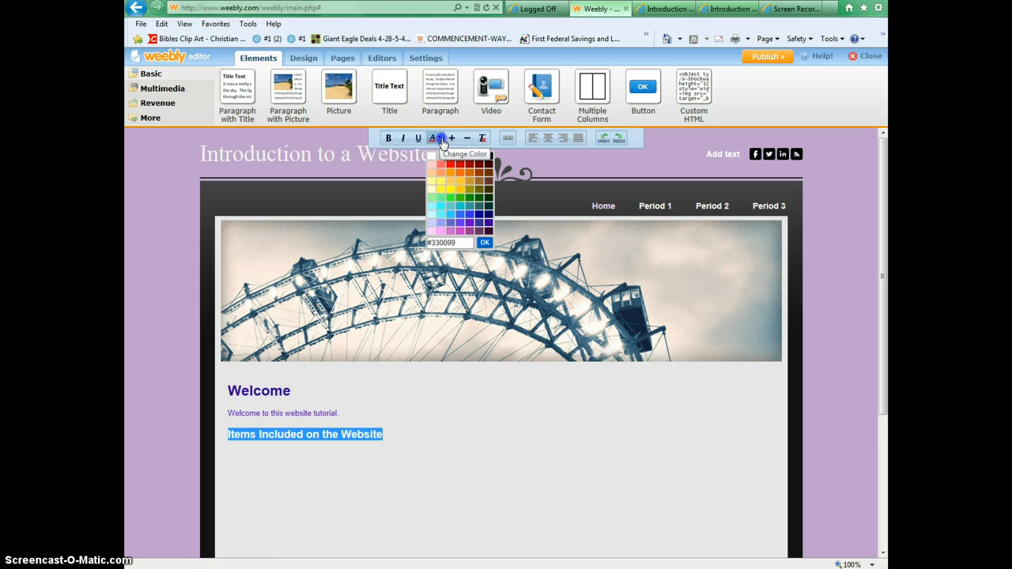
click(563, 138)
click(549, 138)
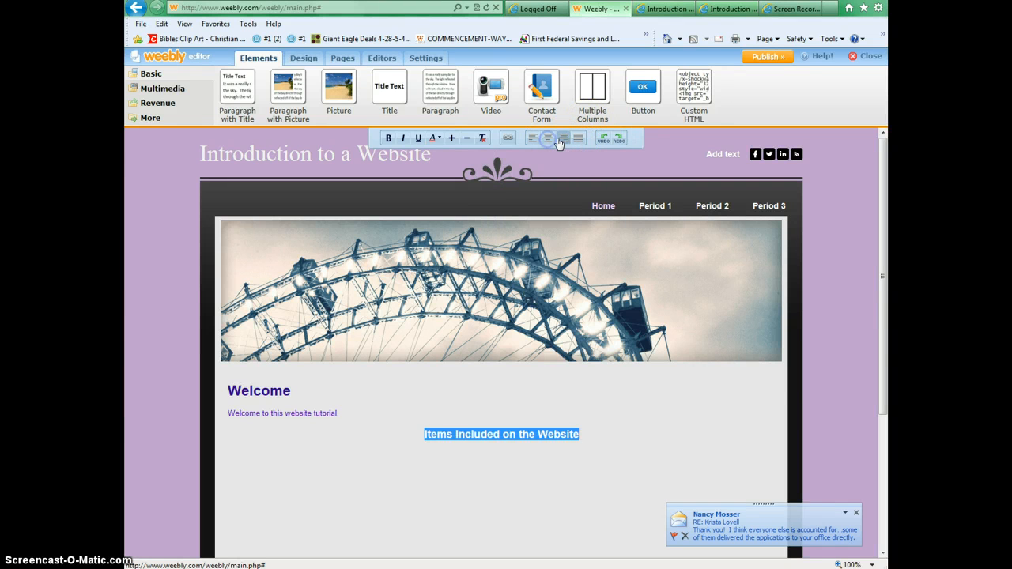
click(563, 138)
click(549, 139)
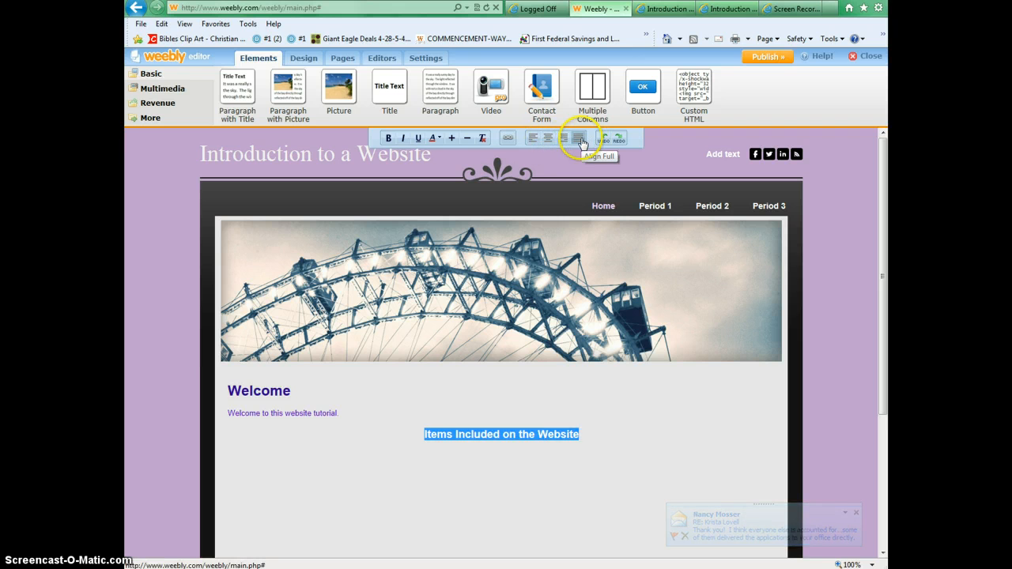
click(580, 139)
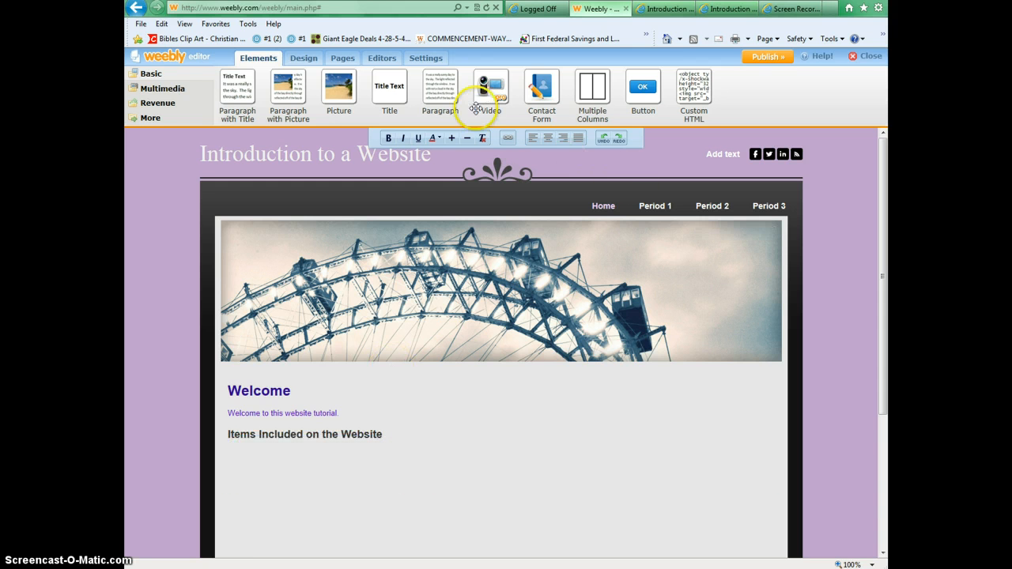
- Add a paragraph below that heading saying several items such as videos, pictures and text are included and we will create each so the website will look great
drag(435, 94, 308, 468)
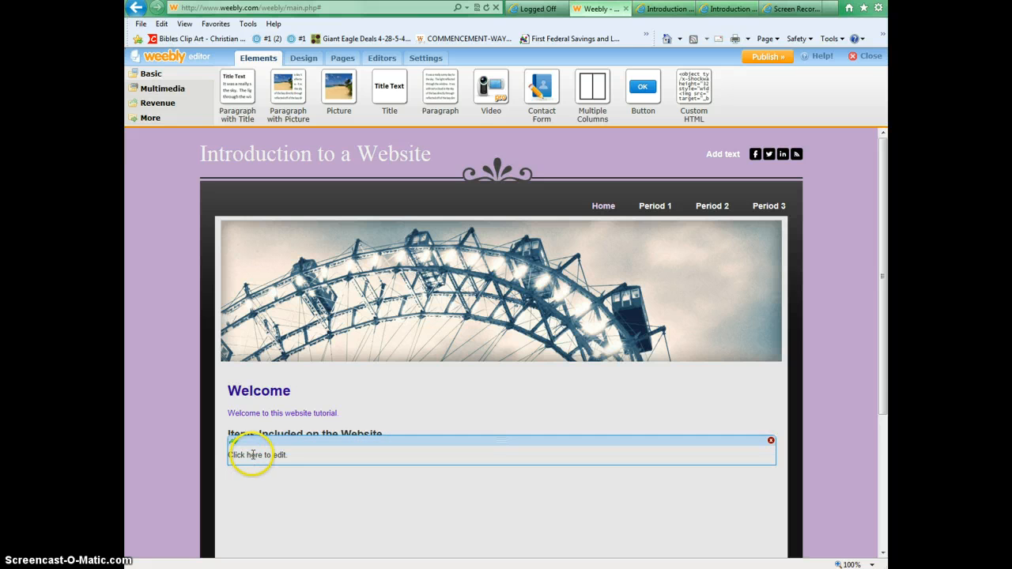
click(250, 455)
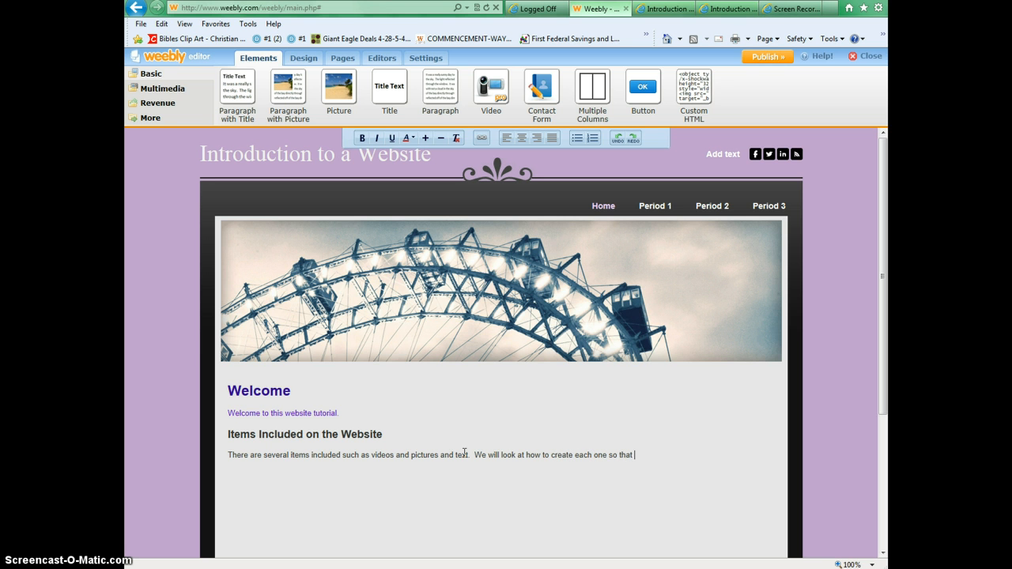
text(ite will look great.)
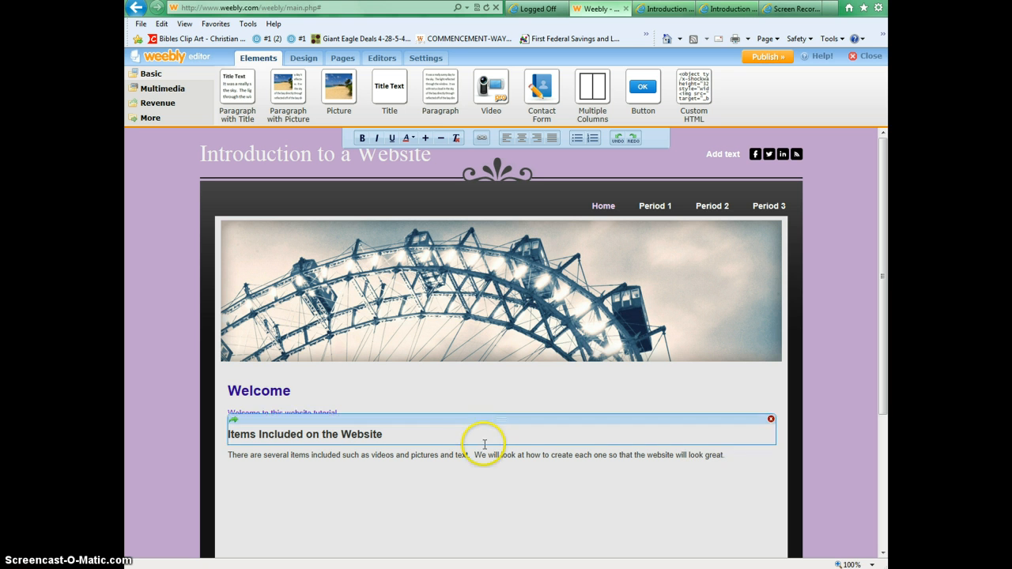
click(394, 455)
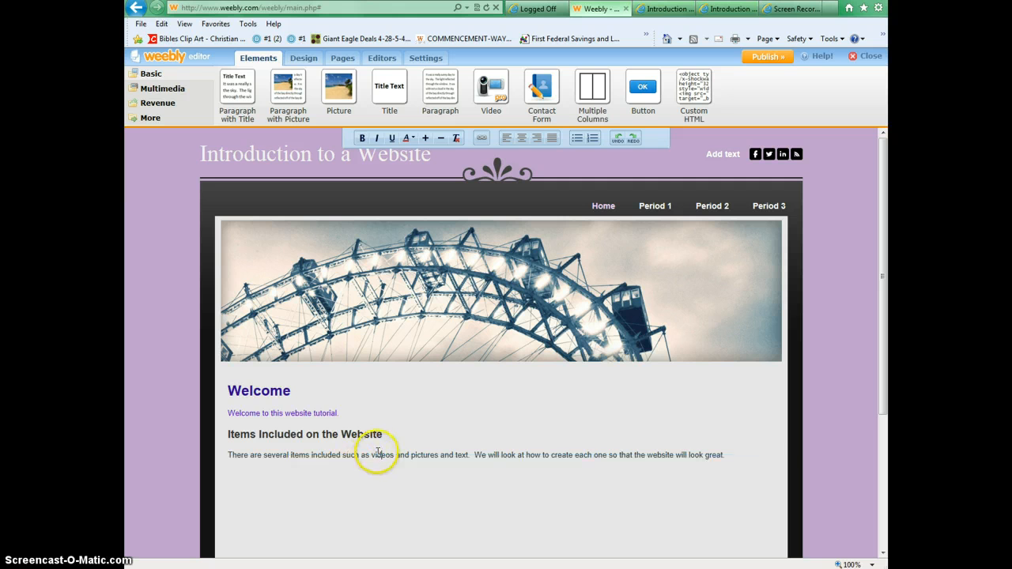
click(370, 433)
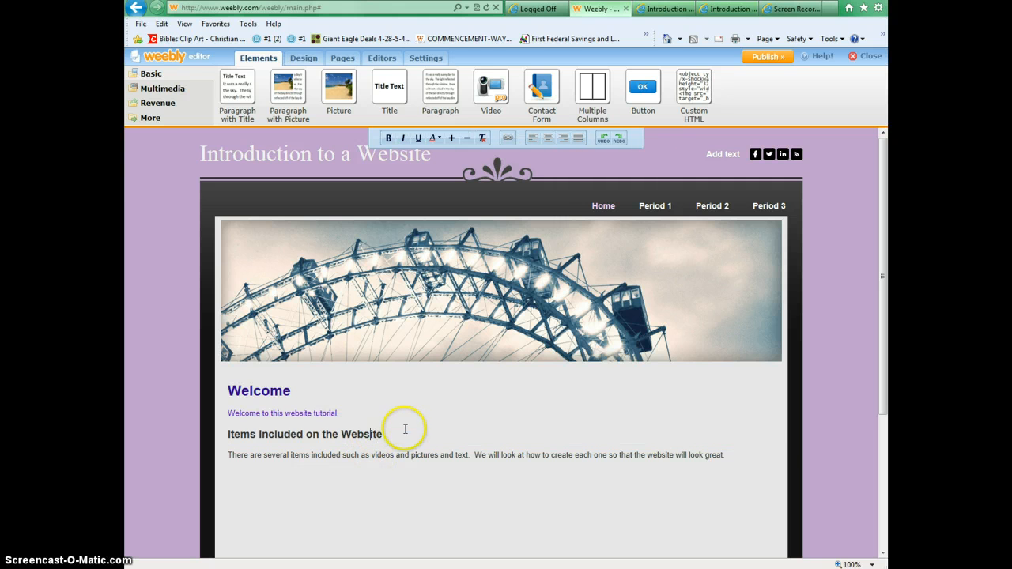
- Delete the "Items Included on the Website" title element from the Home page and confirm the deletion
click(390, 454)
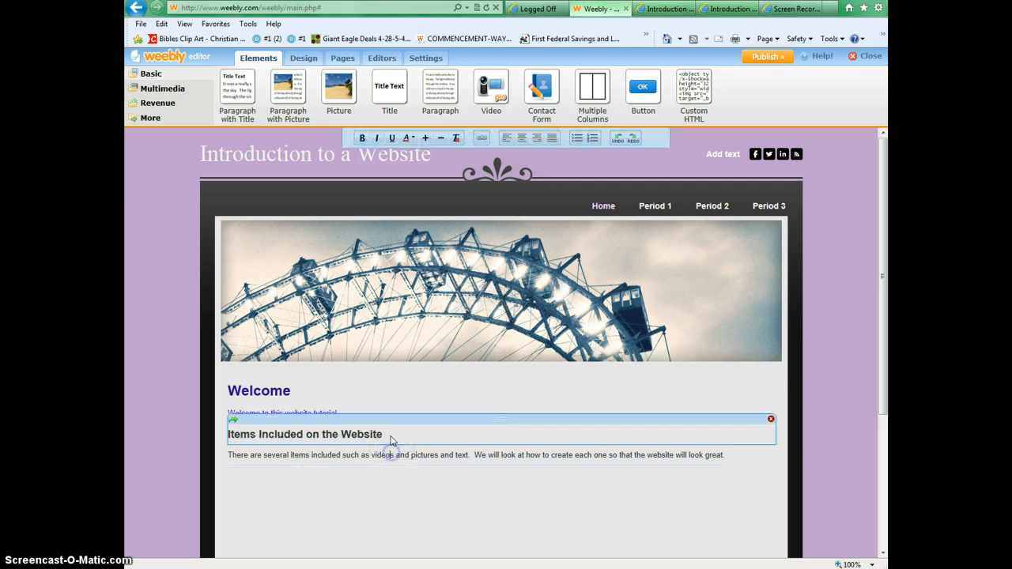
click(456, 437)
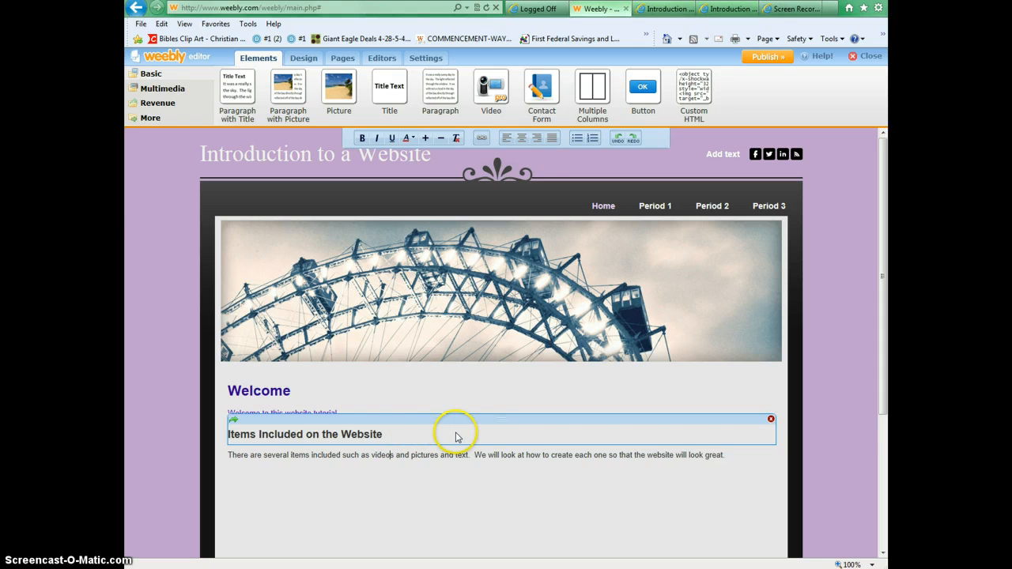
click(771, 421)
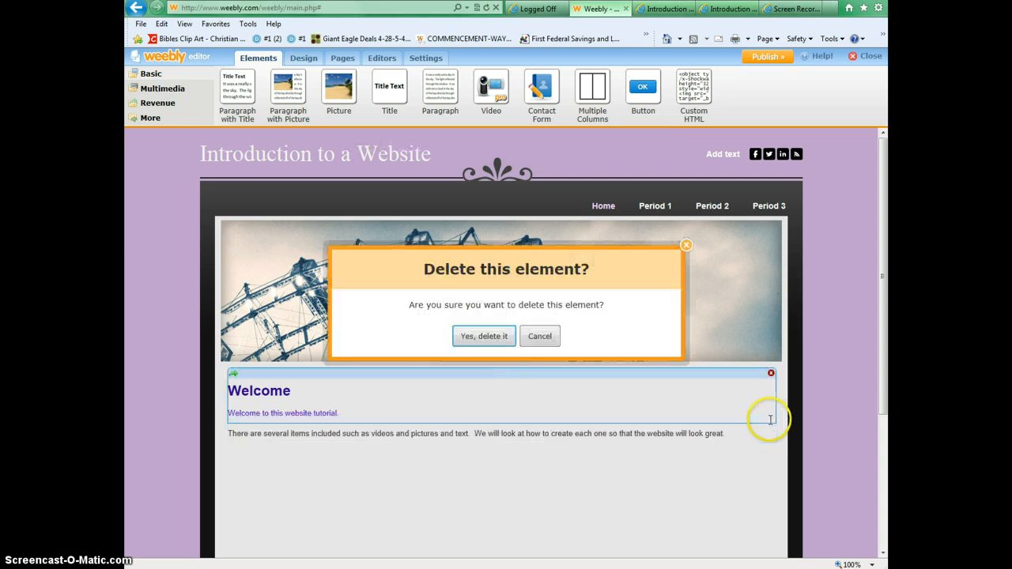
click(478, 335)
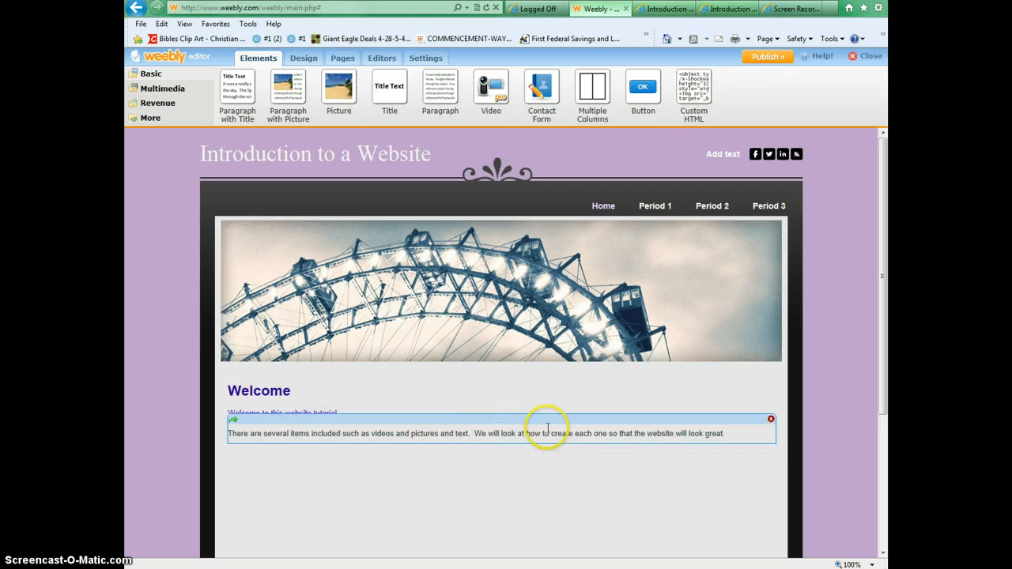
click(607, 432)
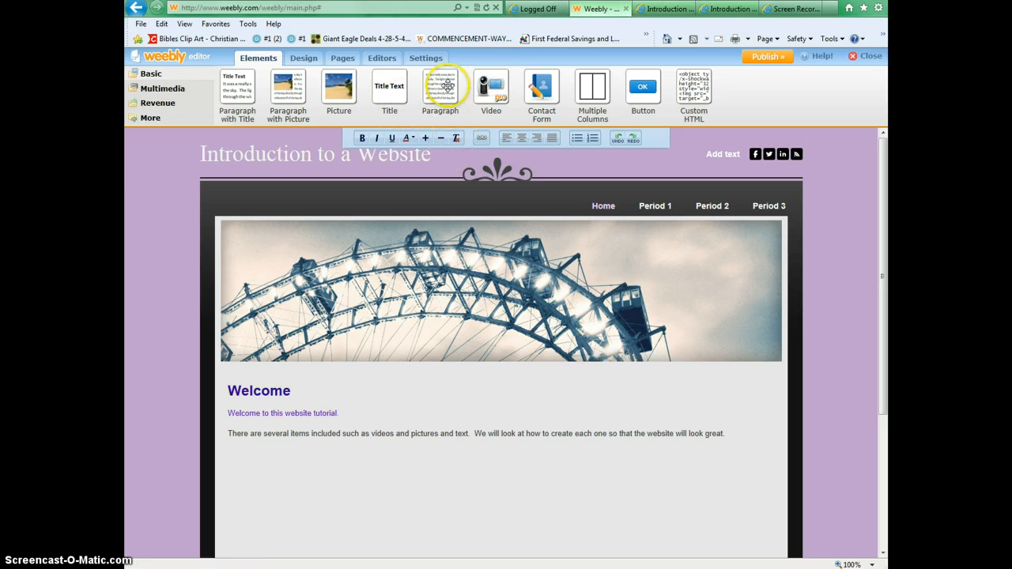
- View the Period 1 and Period 2 pages in the editor and return to the Home page
drag(447, 85, 642, 207)
click(644, 206)
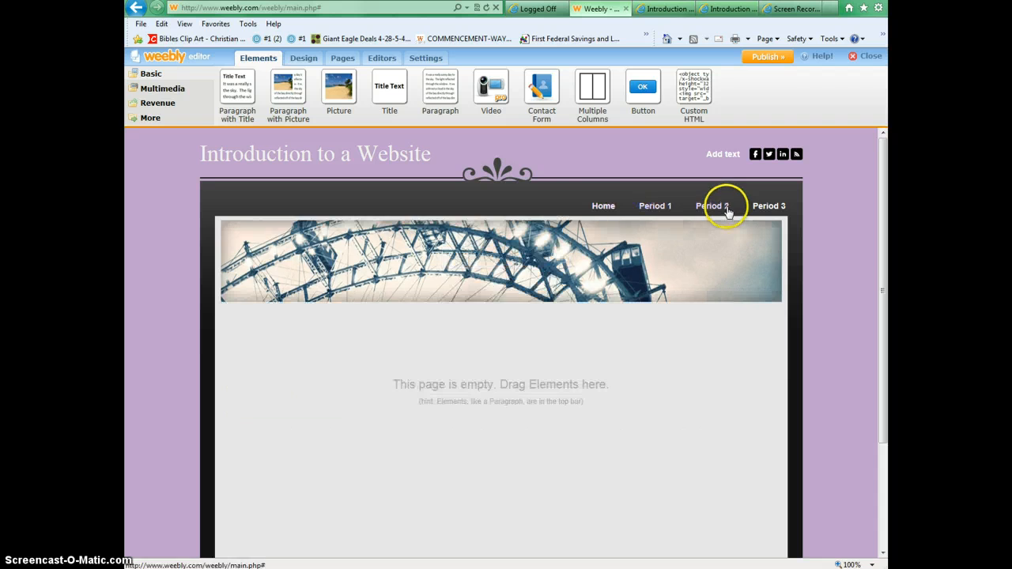
click(715, 205)
click(603, 205)
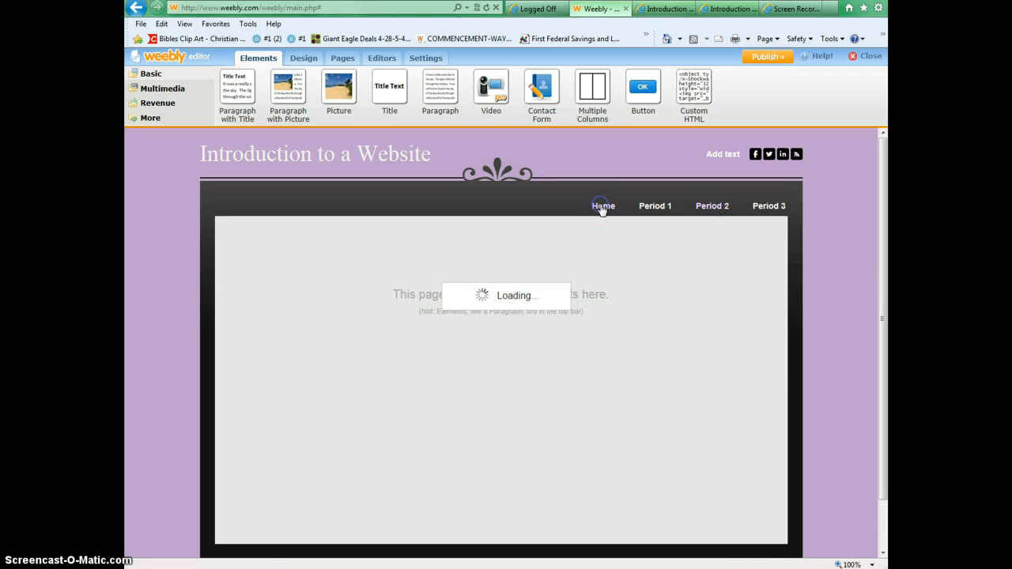